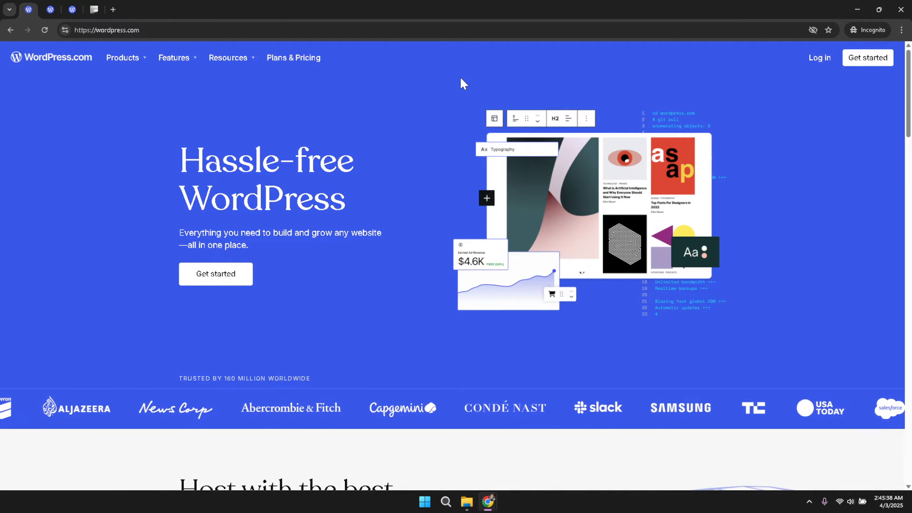
- Switch to the browser tab where the Blog Home template is open in the site editor
{"action": "left_click", "coordinate": [462, 31]}
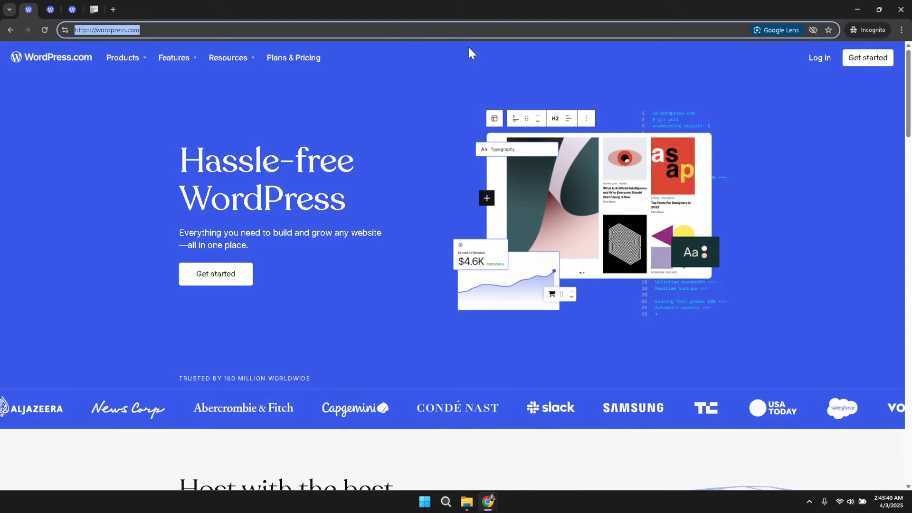
{"action": "left_click", "coordinate": [472, 62]}
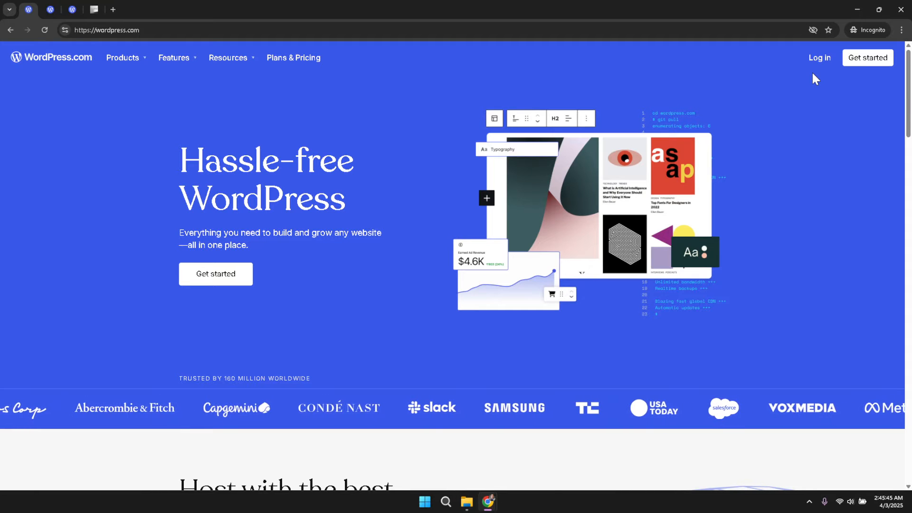
{"action": "key", "text": "ctrl+Tab"}
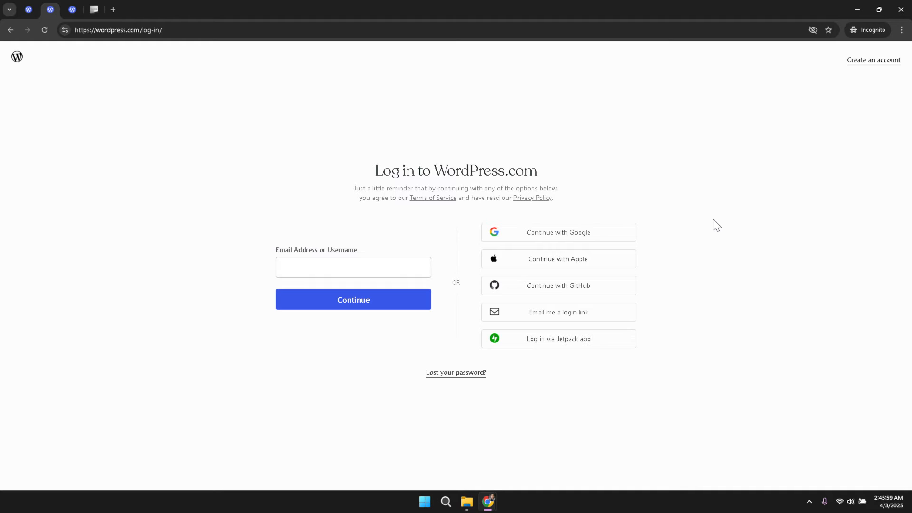
{"action": "key", "text": "ctrl+Tab"}
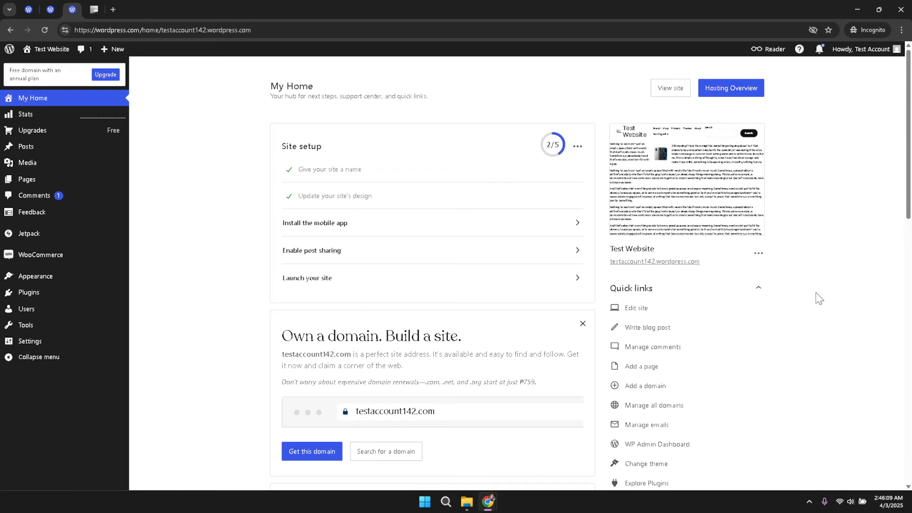
{"action": "key", "text": "ctrl+Tab"}
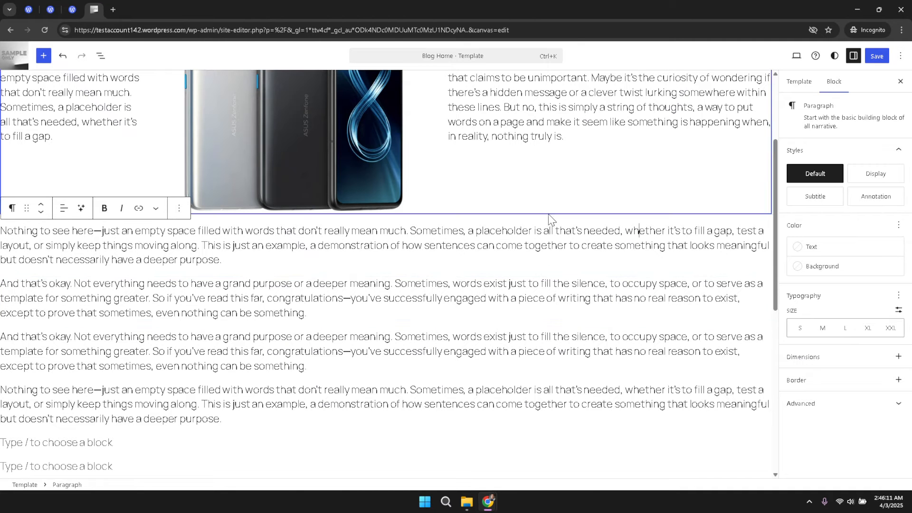
- Insert a Group block with the grid layout below the first full-width paragraph under the phone image
{"action": "left_click", "coordinate": [49, 57]}
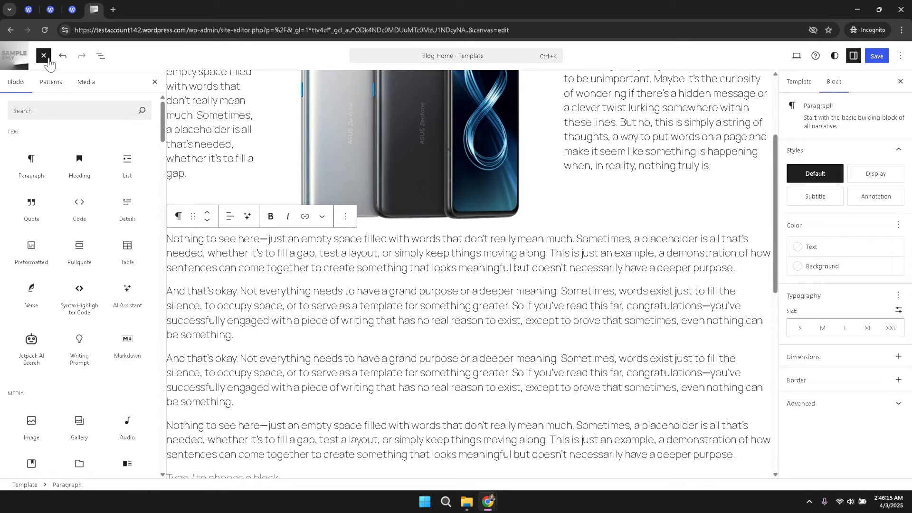
{"action": "left_click", "coordinate": [53, 118]}
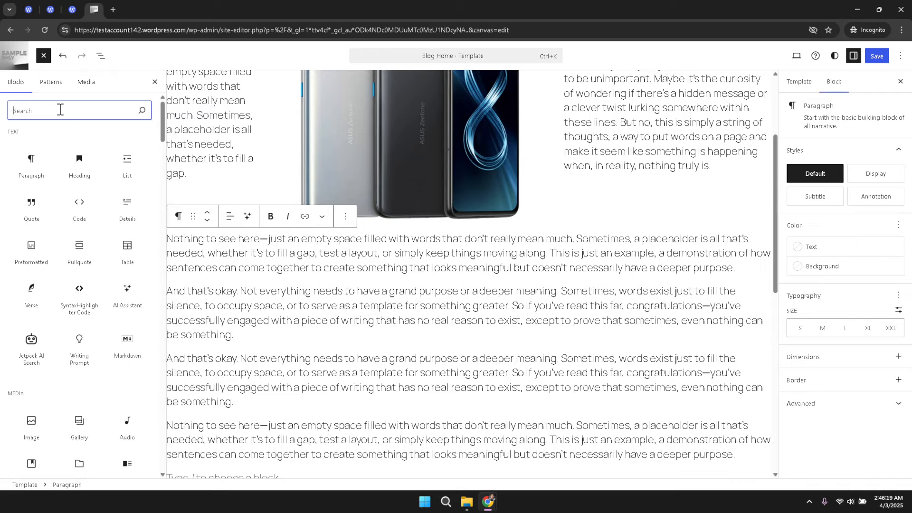
{"action": "type", "text": "Group"}
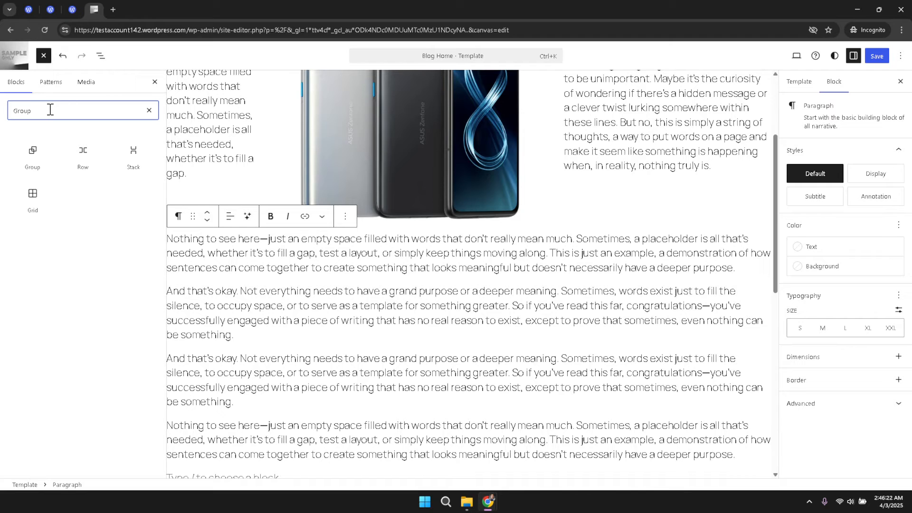
{"action": "mouse_move", "coordinate": [28, 148]}
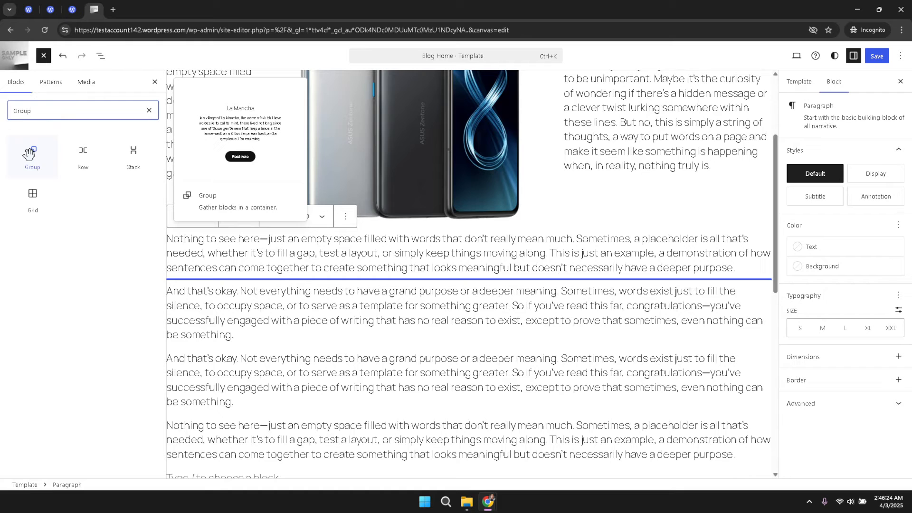
{"action": "left_click", "coordinate": [29, 153]}
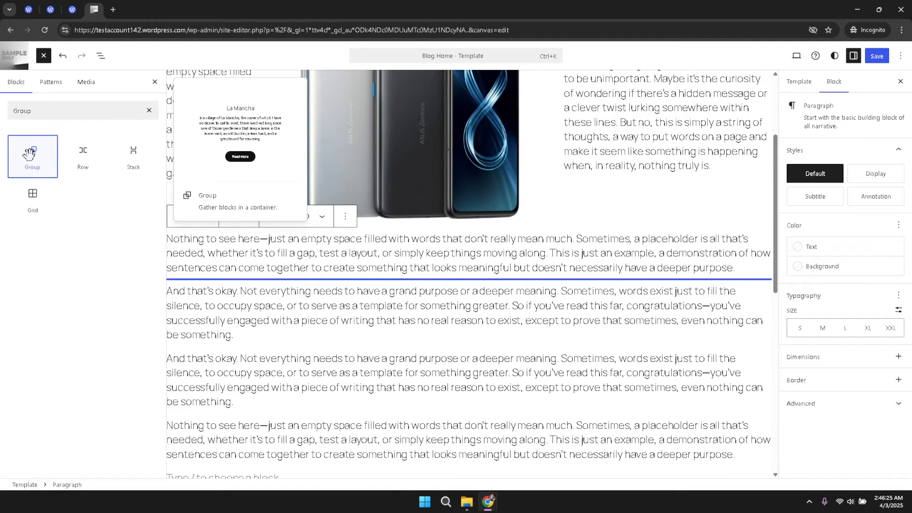
{"action": "left_click", "coordinate": [29, 153]}
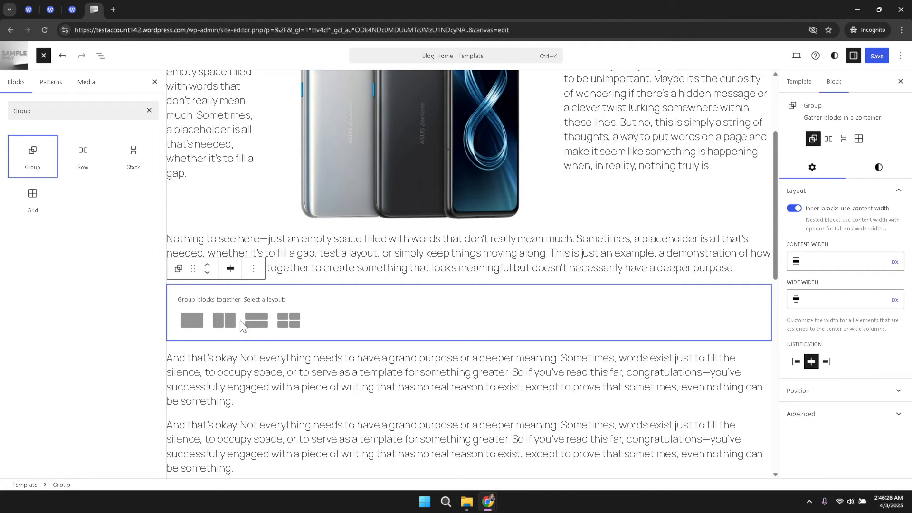
{"action": "left_click", "coordinate": [289, 321]}
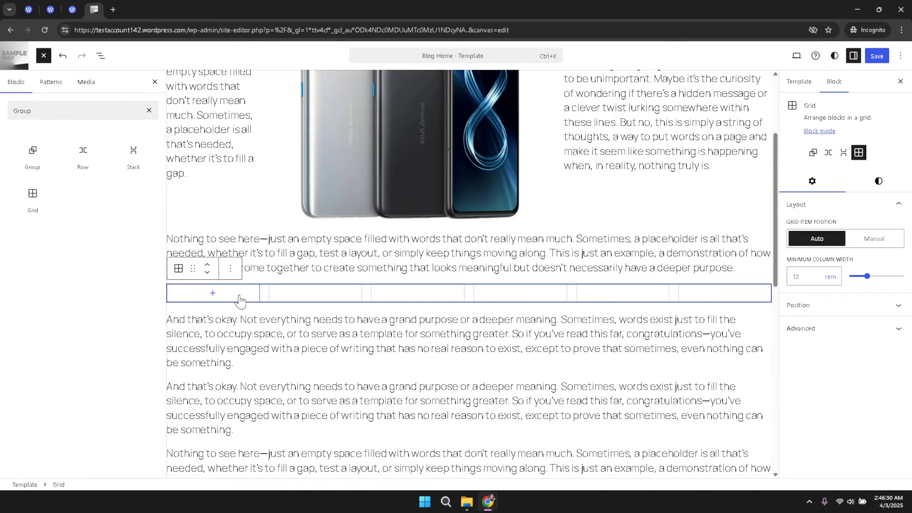
- Add a File block to the first cell of the new grid
{"action": "left_click", "coordinate": [212, 294]}
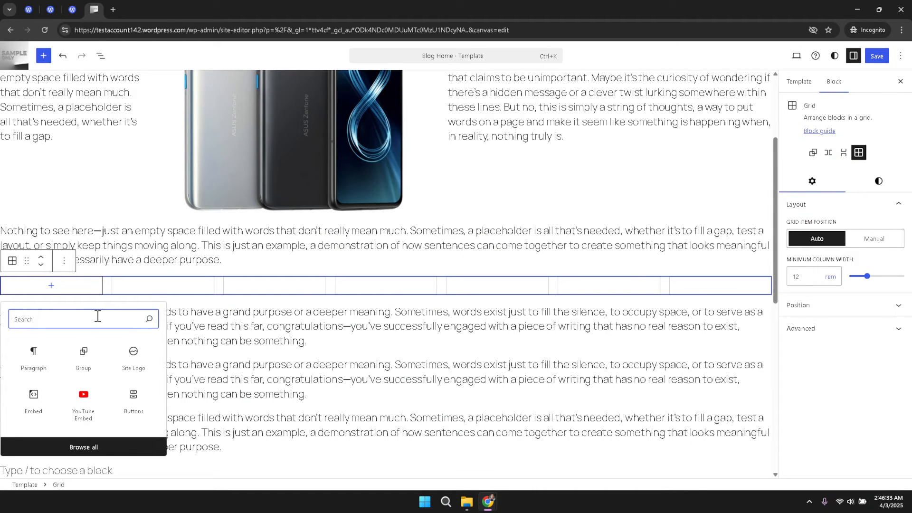
{"action": "type", "text": "Fi"}
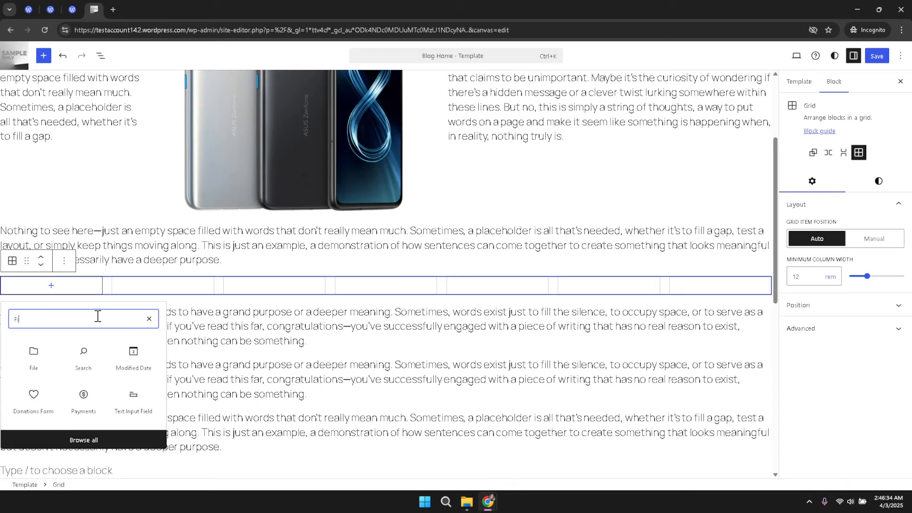
{"action": "type", "text": "le"}
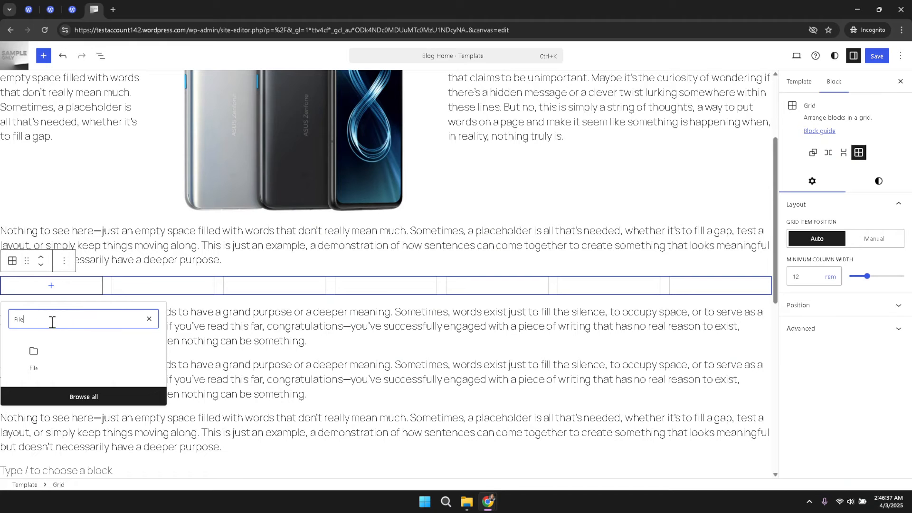
{"action": "left_click_drag", "start_coordinate": [50, 319], "coordinate": [5, 320]}
{"action": "left_click", "coordinate": [33, 360]}
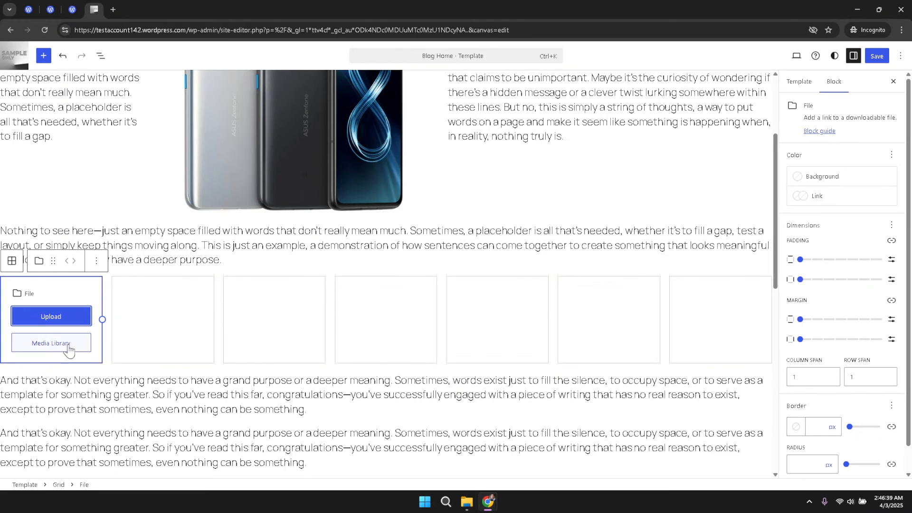
- Add two more File blocks to the grid, filling its second and third cells
{"action": "left_click", "coordinate": [695, 351]}
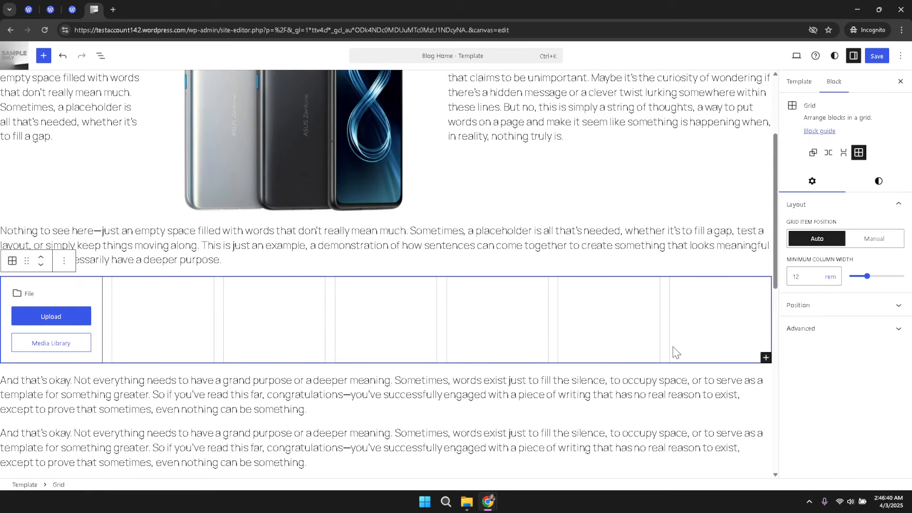
{"action": "left_click", "coordinate": [766, 359]}
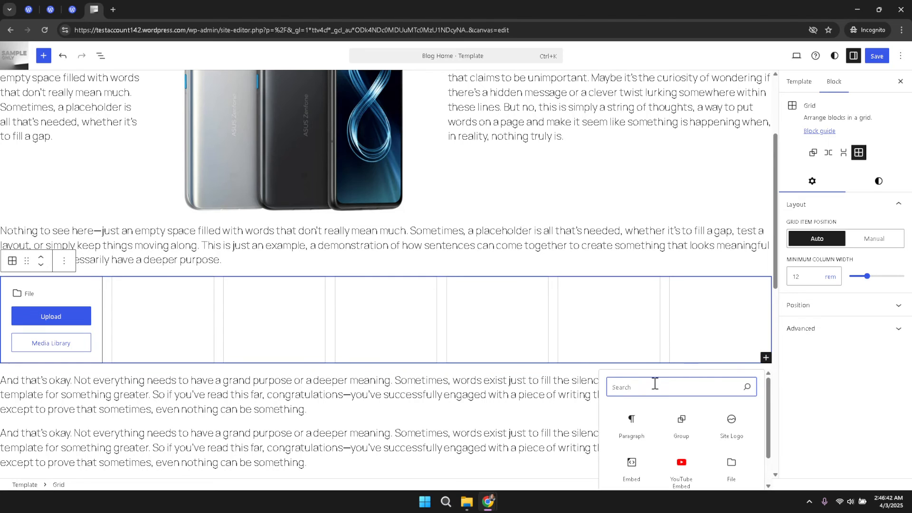
{"action": "type", "text": "File"}
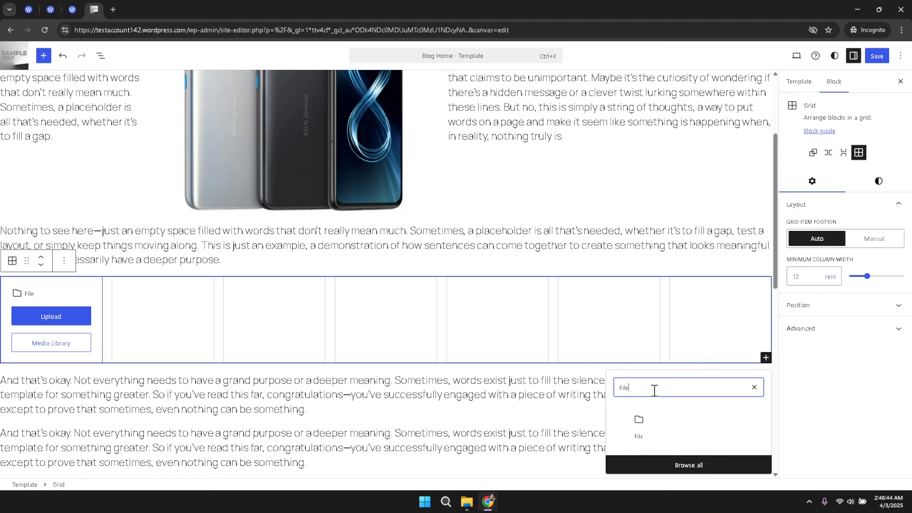
{"action": "left_click", "coordinate": [637, 427]}
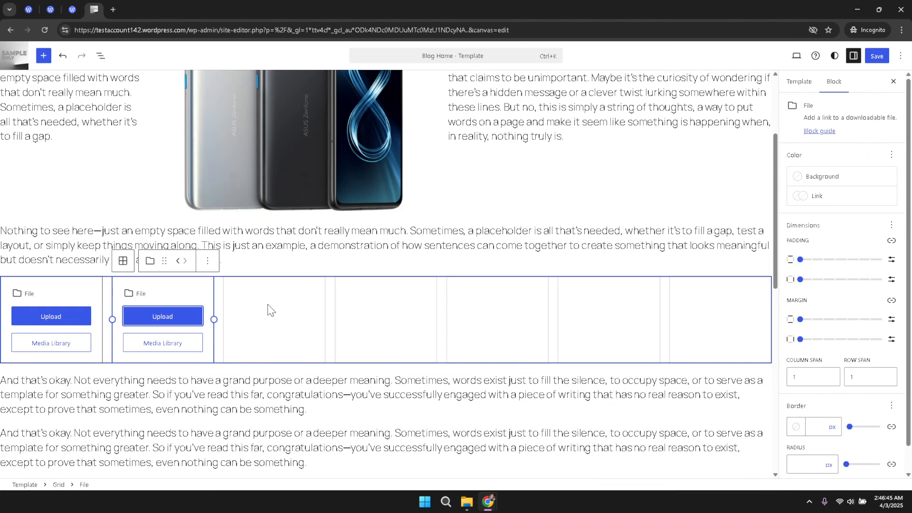
{"action": "left_click", "coordinate": [255, 314]}
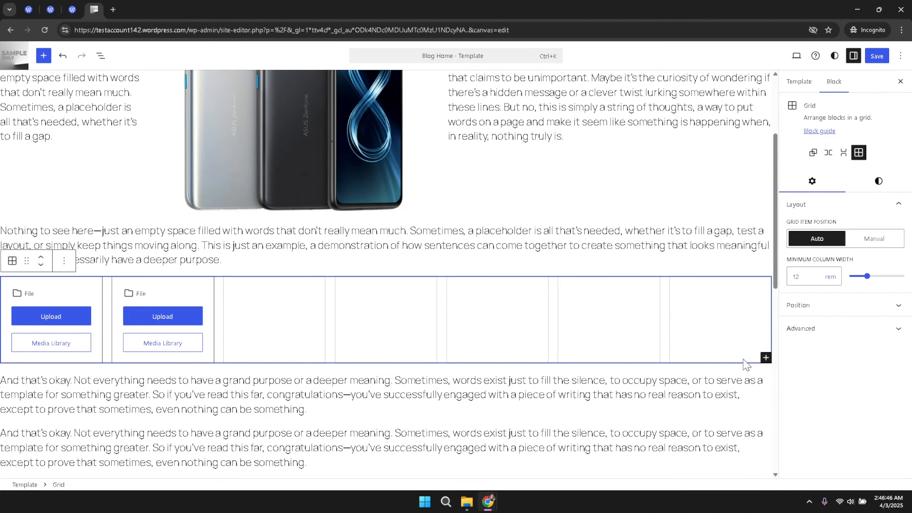
{"action": "left_click", "coordinate": [766, 357]}
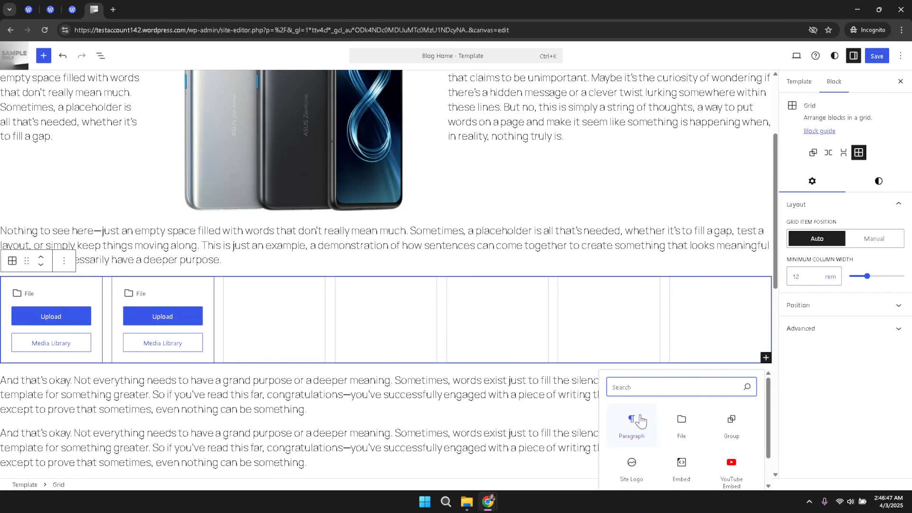
{"action": "type", "text": "File"}
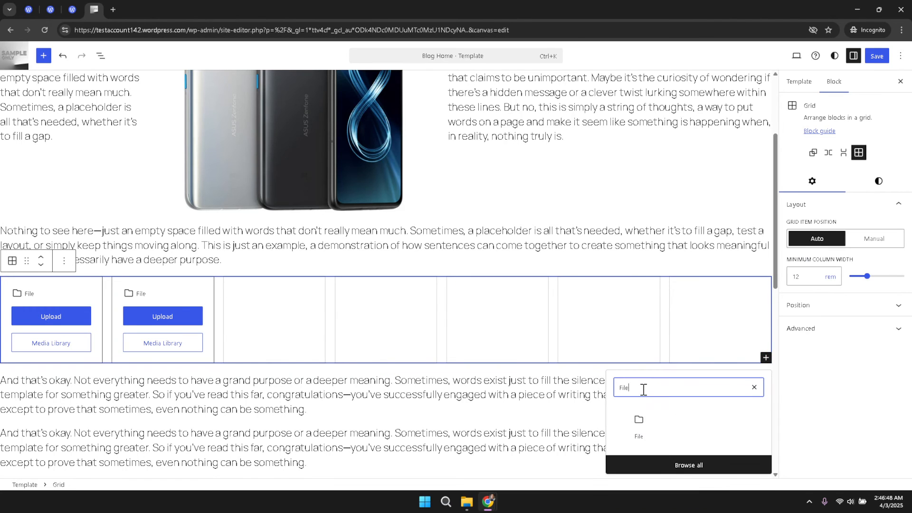
{"action": "left_click", "coordinate": [639, 424]}
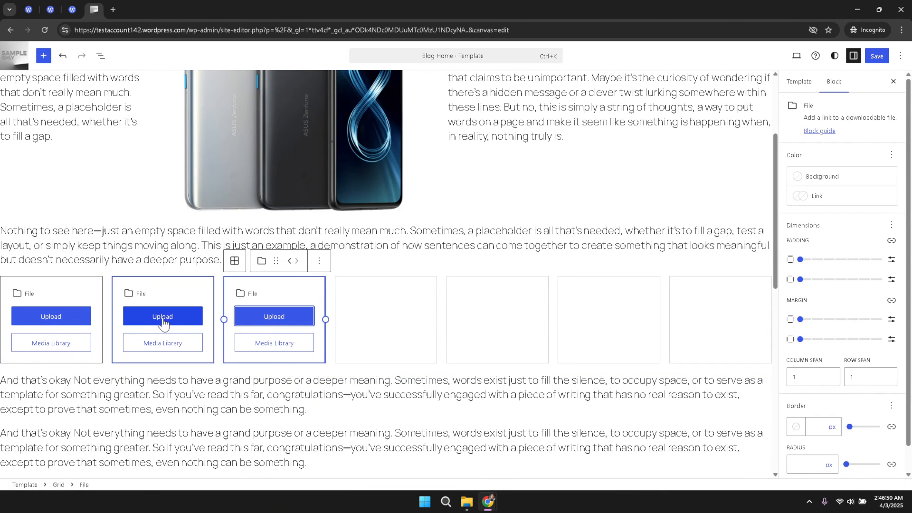
- Assign sample-pdf-1.pdf from the media library to the second and third File blocks
{"action": "left_click", "coordinate": [156, 348]}
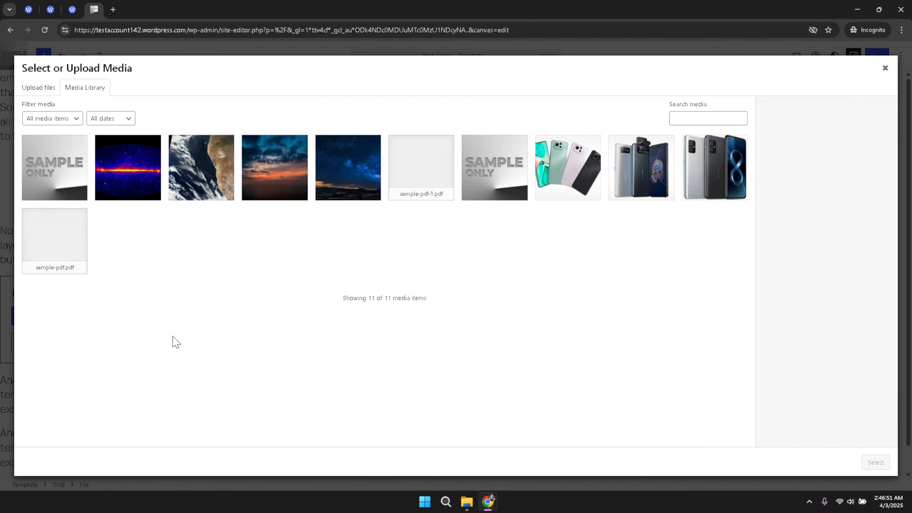
{"action": "left_click", "coordinate": [409, 179]}
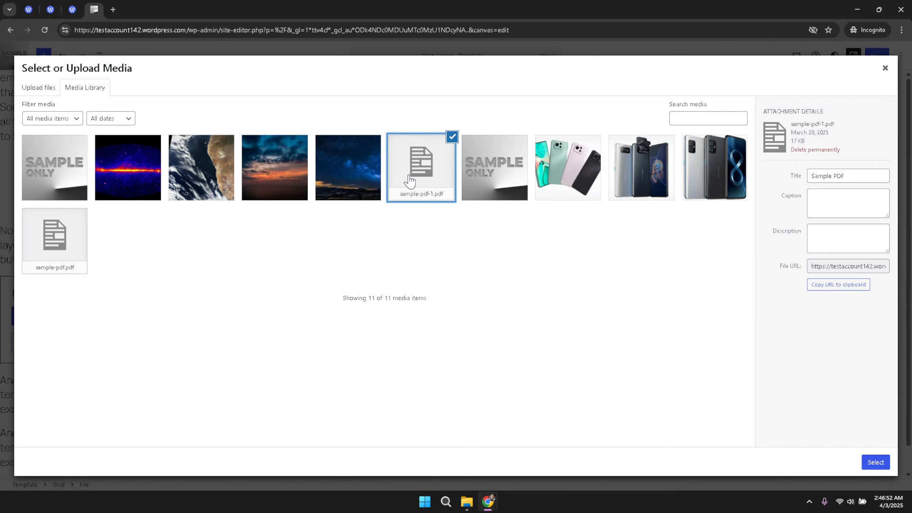
{"action": "left_click", "coordinate": [876, 462]}
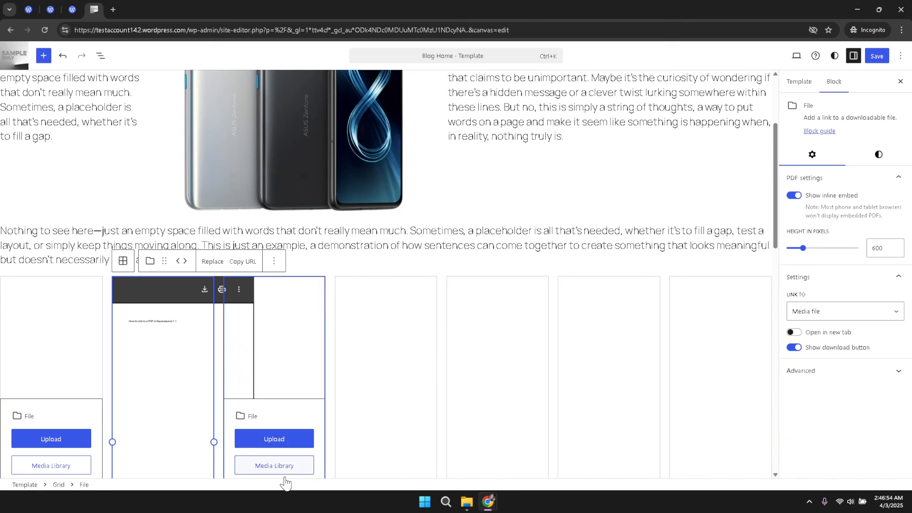
{"action": "scroll", "coordinate": [294, 423], "scroll_direction": "down", "scroll_amount": 2}
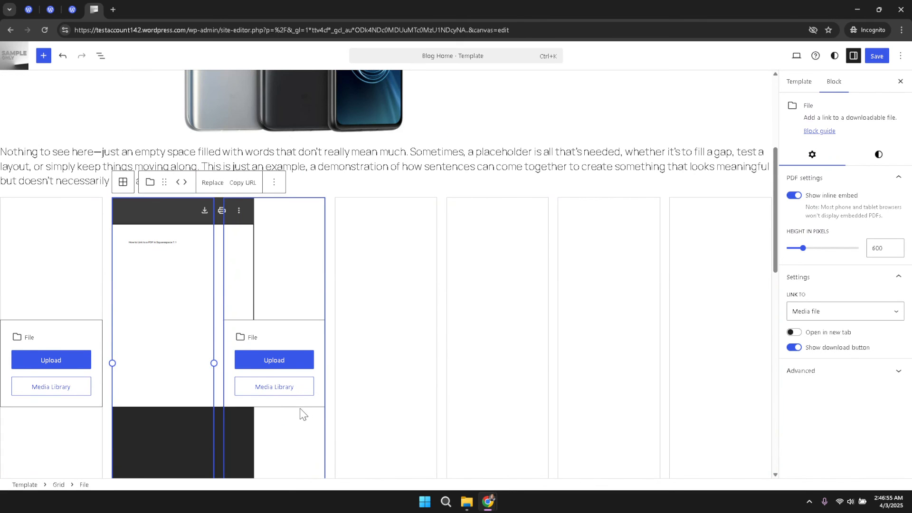
{"action": "left_click", "coordinate": [279, 388]}
{"action": "left_click", "coordinate": [280, 388]}
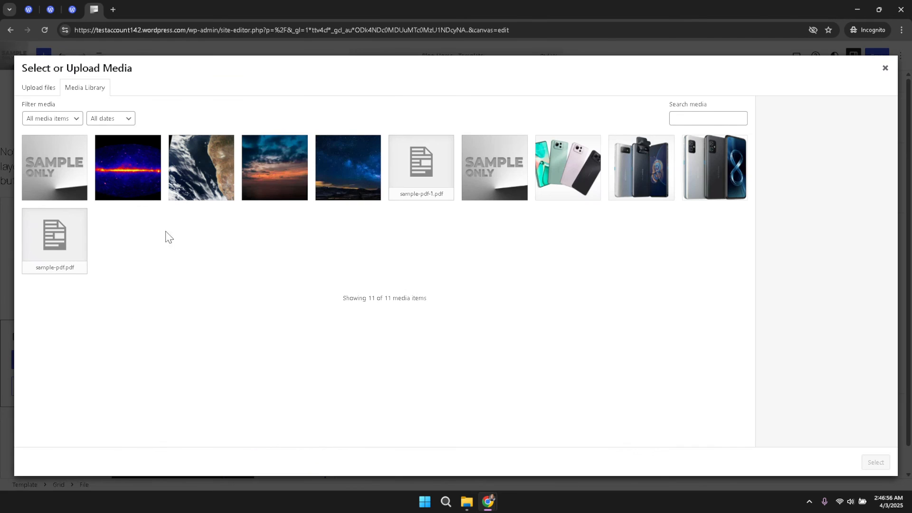
{"action": "left_click", "coordinate": [430, 185]}
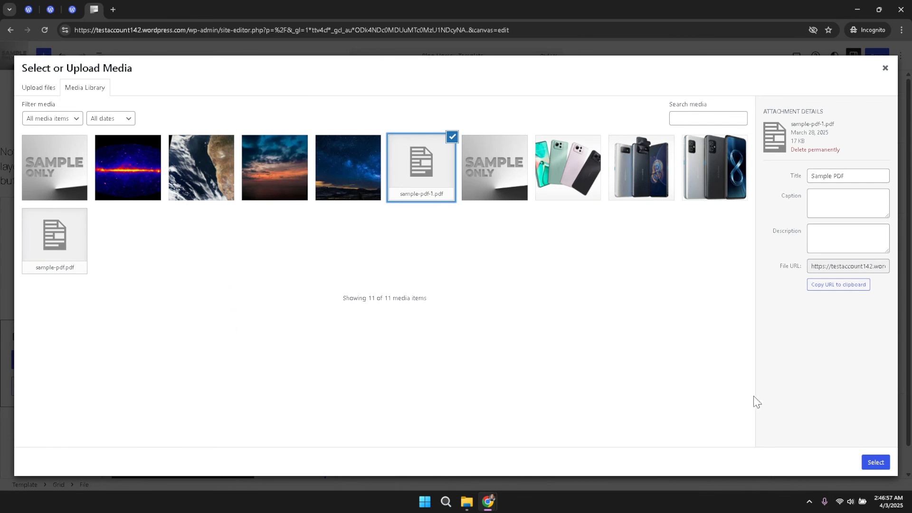
{"action": "left_click", "coordinate": [875, 463]}
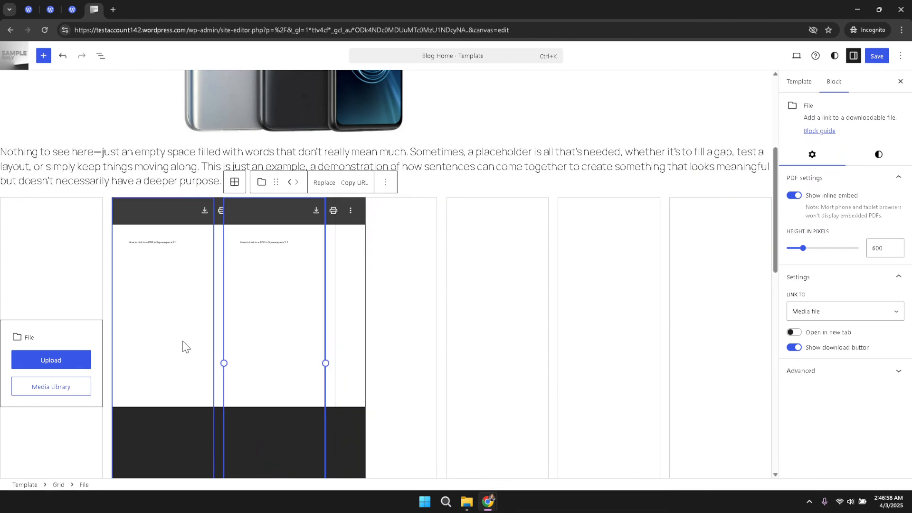
- Assign sample-pdf-1.pdf from the media library to the first File block and check the three embedded PDFs
{"action": "left_click", "coordinate": [52, 386]}
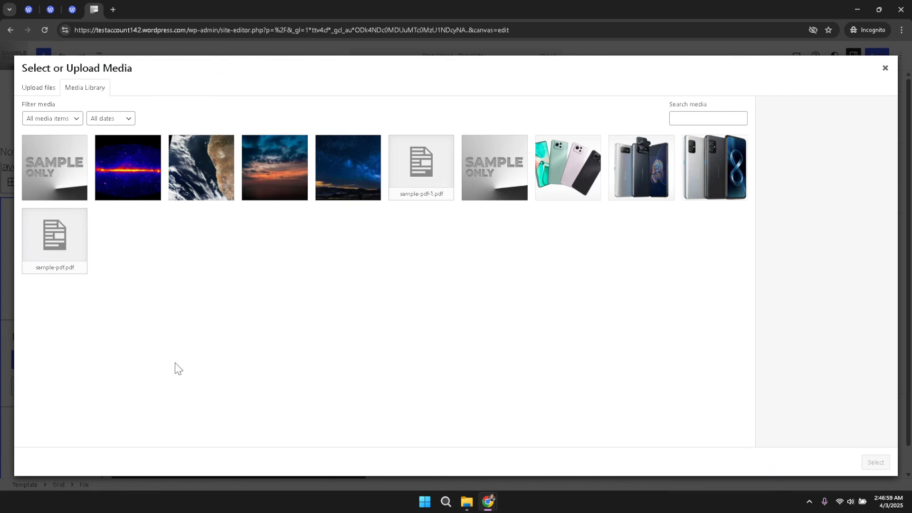
{"action": "left_click", "coordinate": [406, 162]}
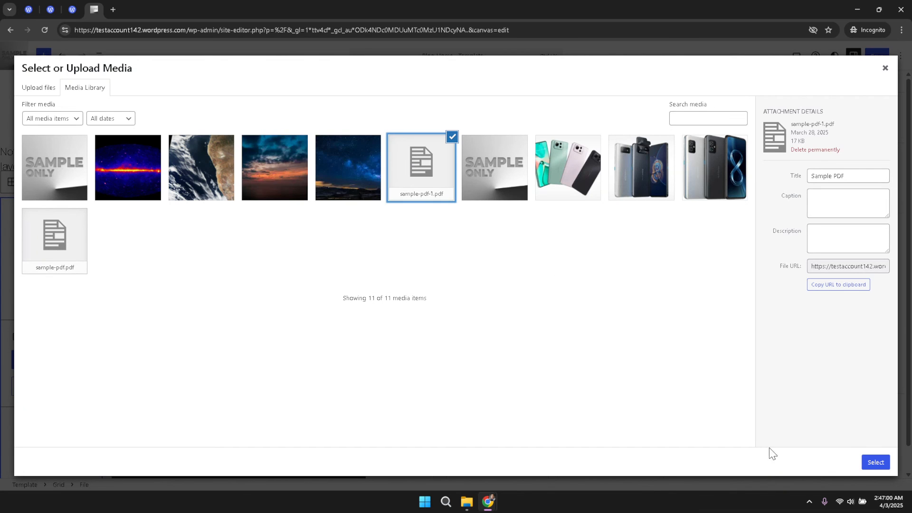
{"action": "left_click", "coordinate": [875, 462]}
{"action": "scroll", "coordinate": [313, 326], "scroll_direction": "down", "scroll_amount": 3}
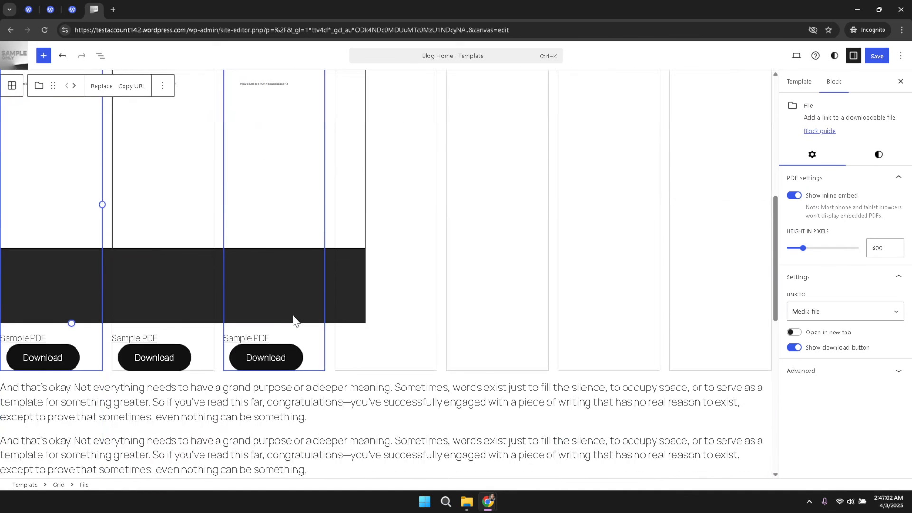
{"action": "scroll", "coordinate": [287, 322], "scroll_direction": "up", "scroll_amount": 3}
{"action": "scroll", "coordinate": [214, 352], "scroll_direction": "down", "scroll_amount": 2}
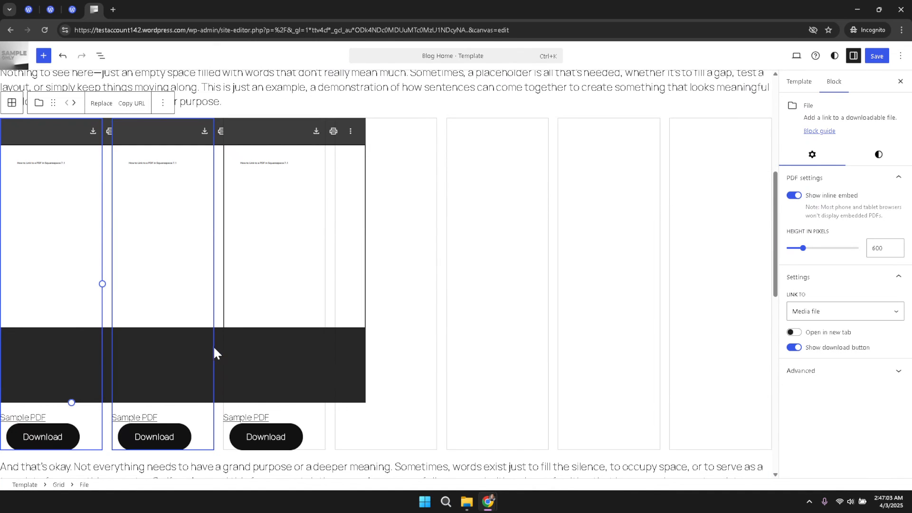